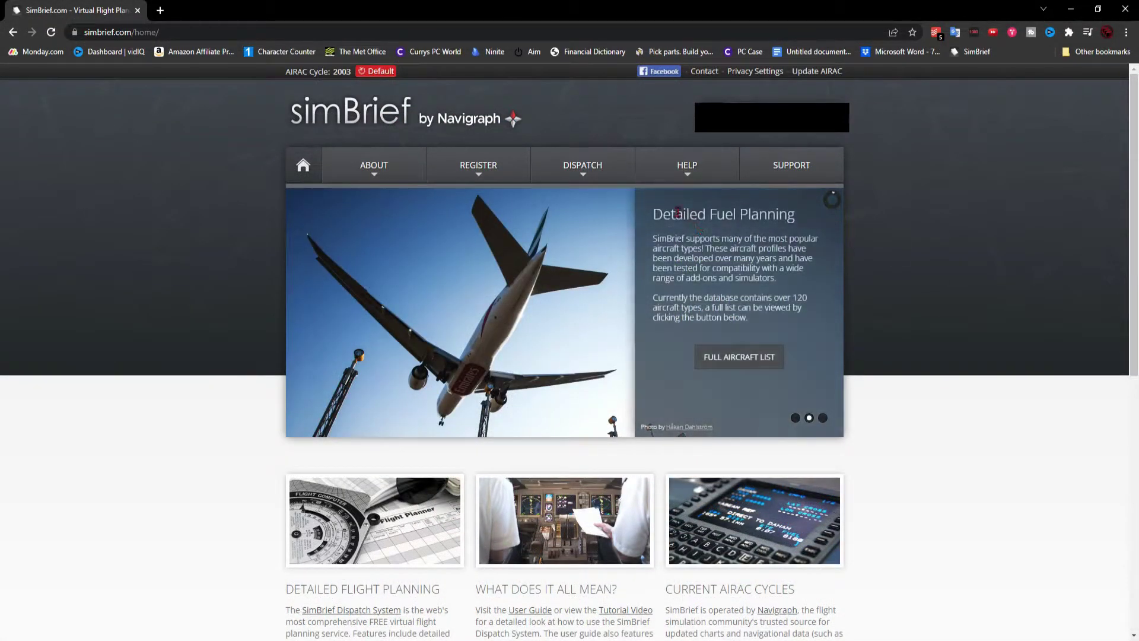
Step: Start a new flight plan with airline BA and flight number 1234
left_click(567, 169)
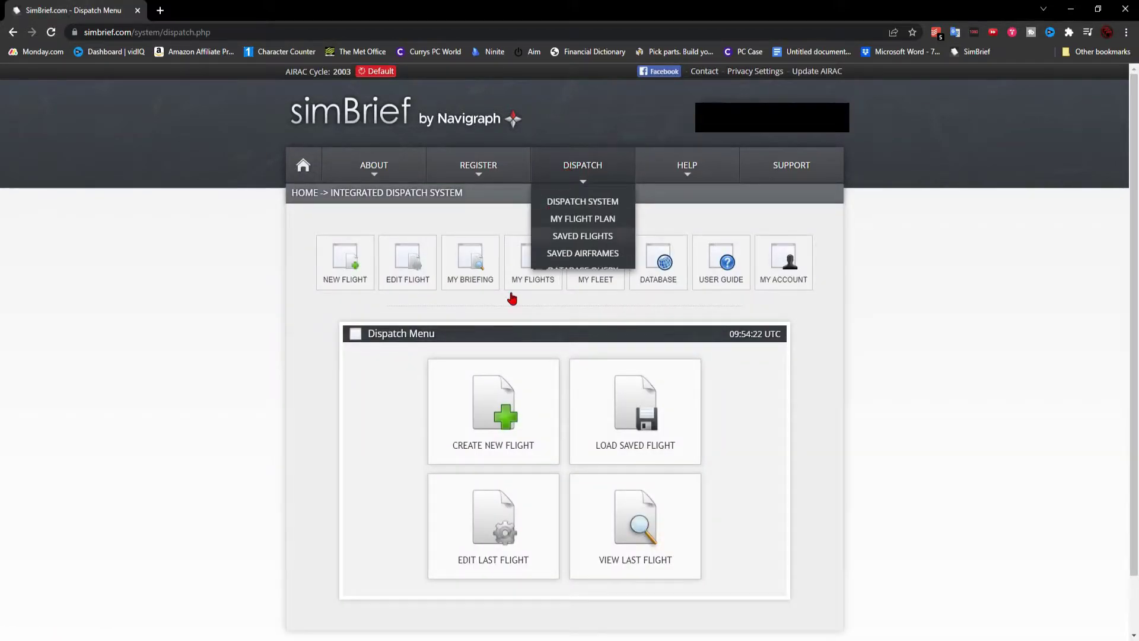
left_click(474, 400)
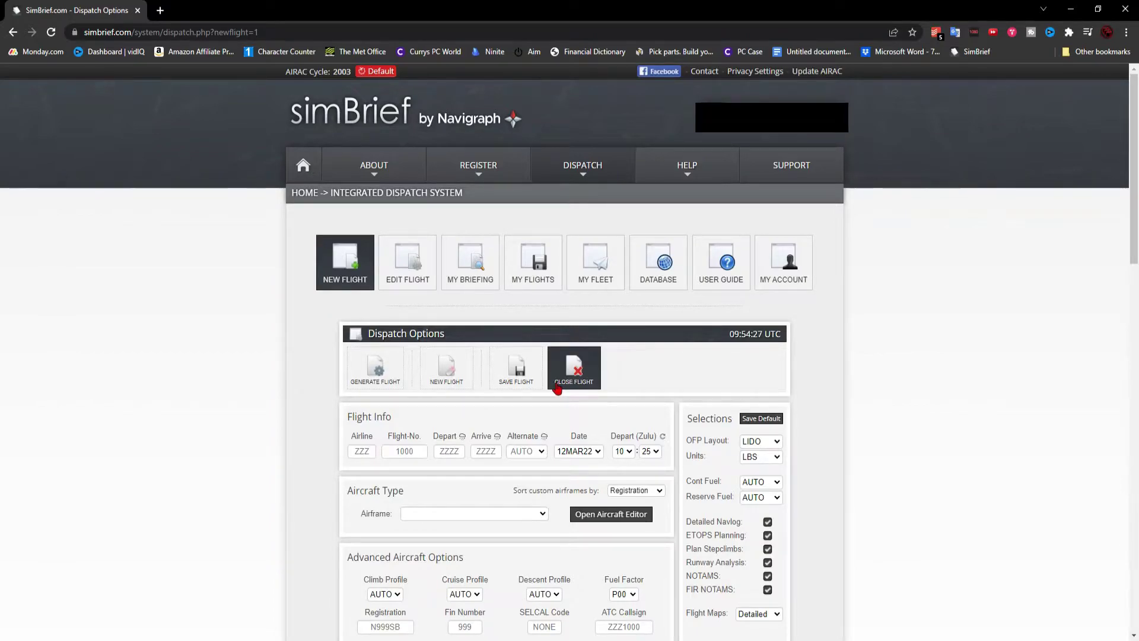
left_click(363, 451)
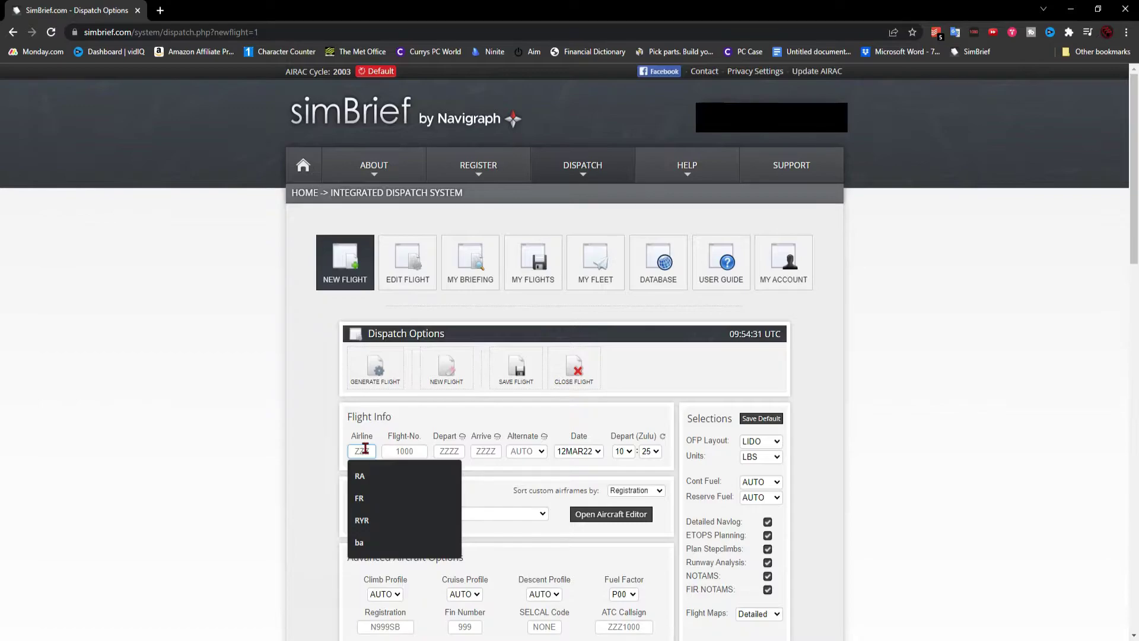
type("BA")
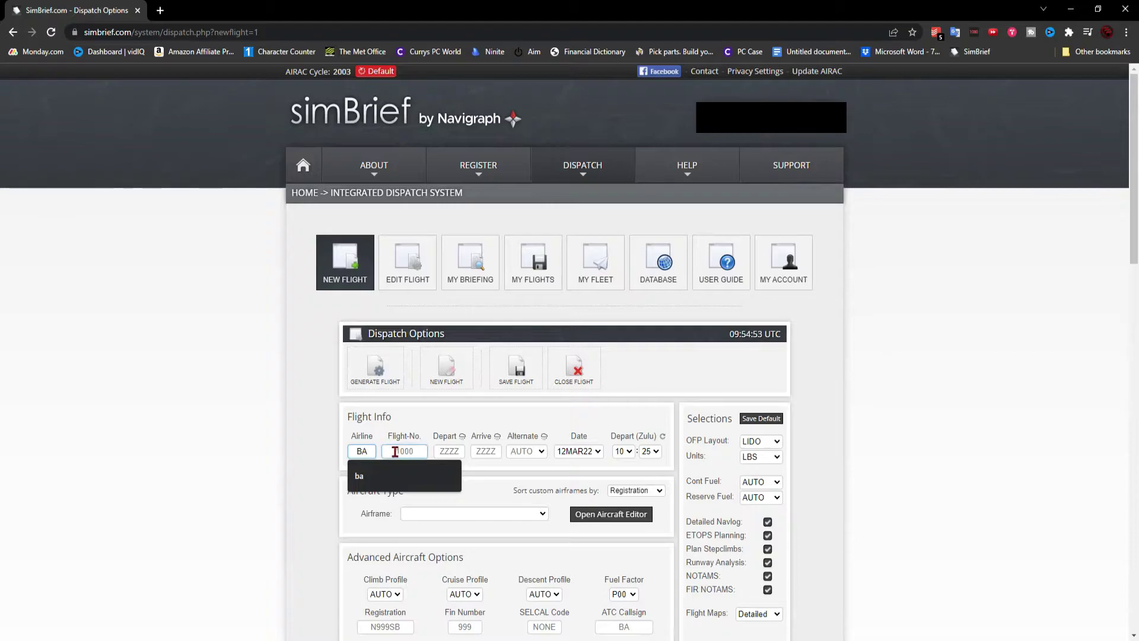
left_click(396, 451)
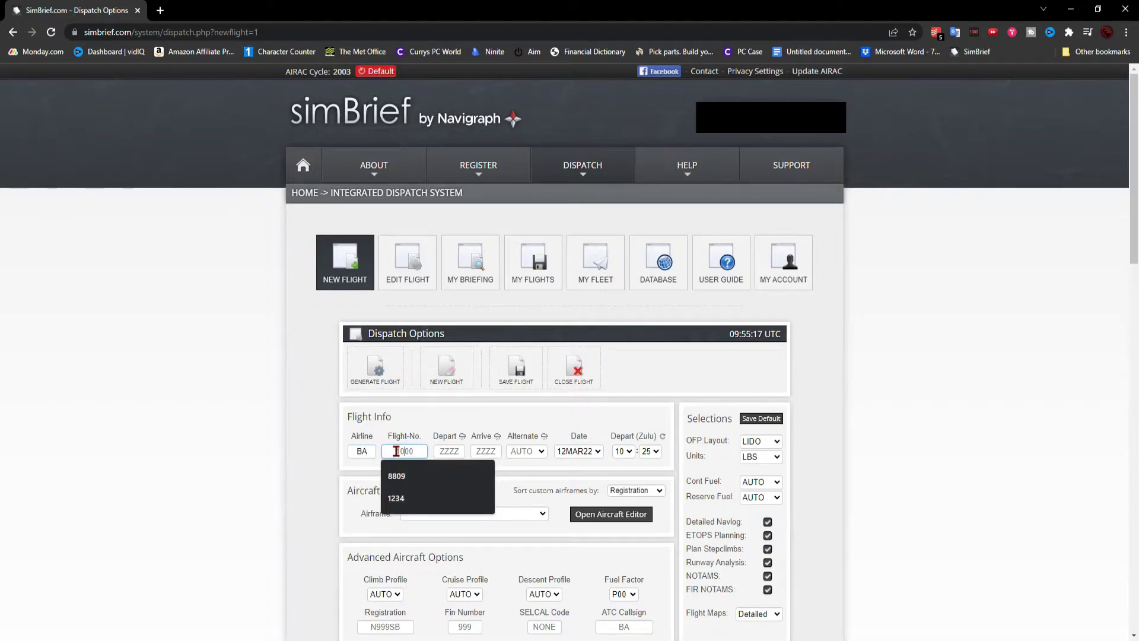
type("1234")
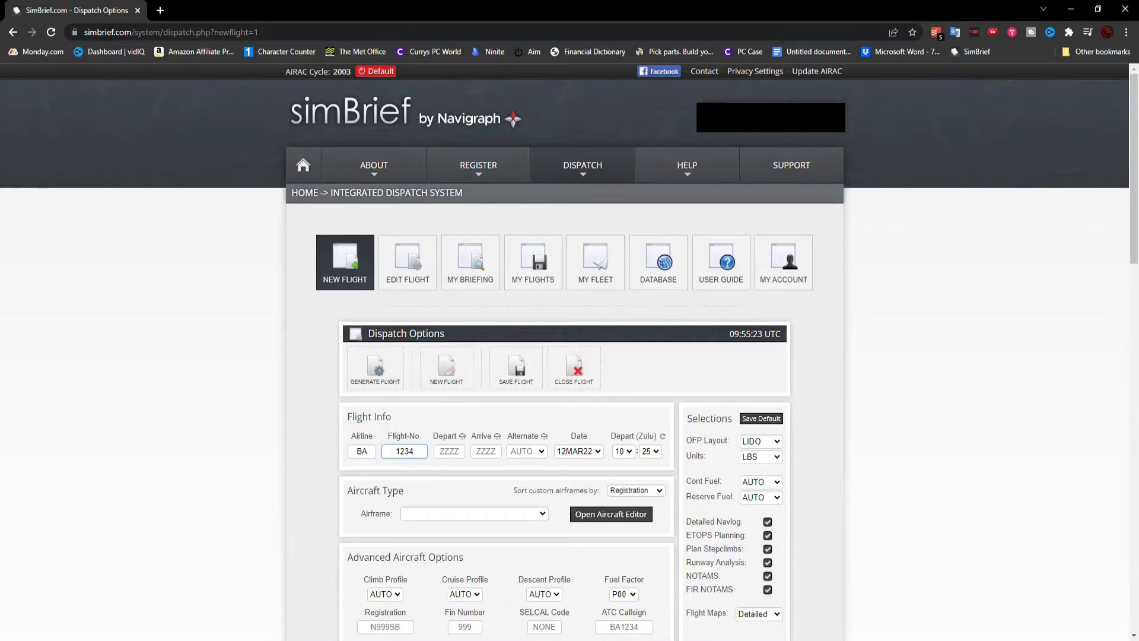
Step: Enter EGLL as the departure airport and begin entering KJFK as the arrival
left_click(450, 451)
type("E")
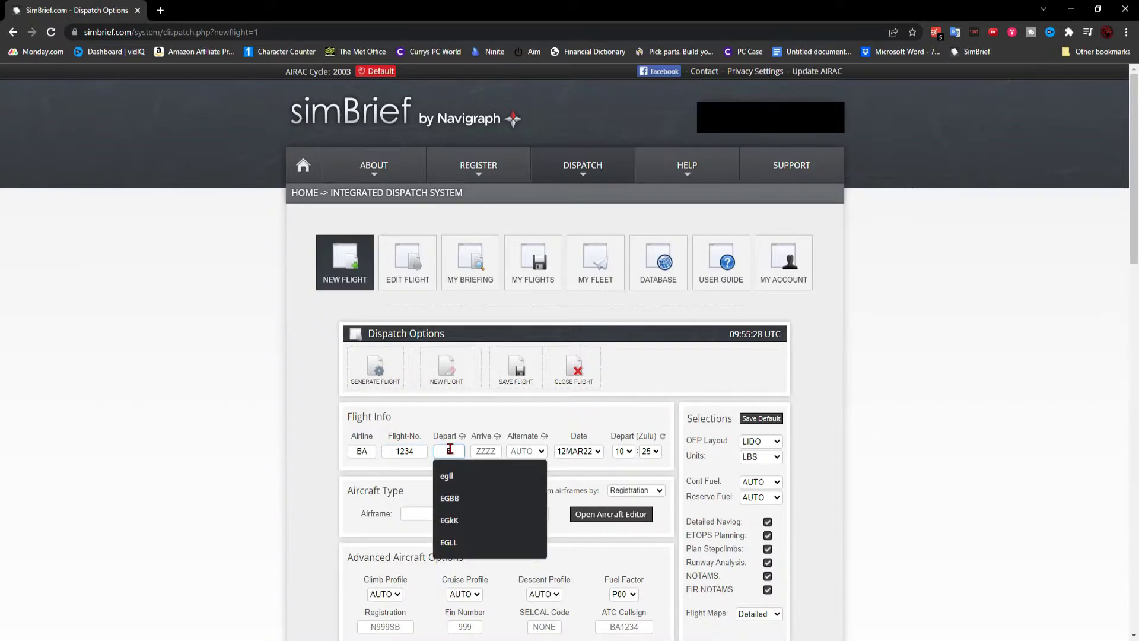
type("GLL")
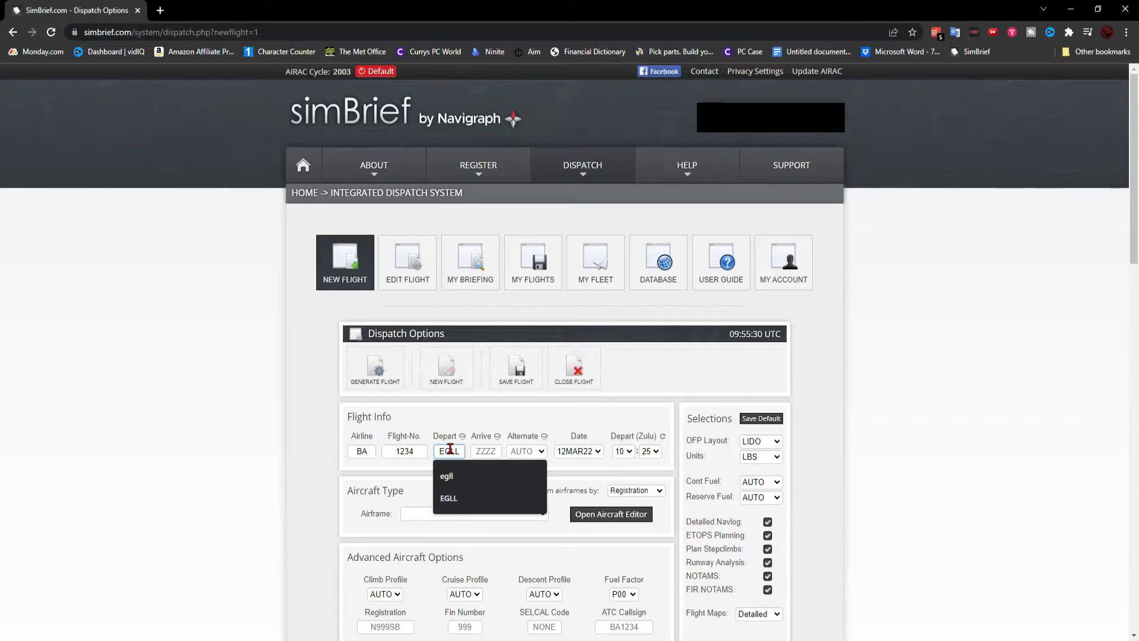
left_click(482, 452)
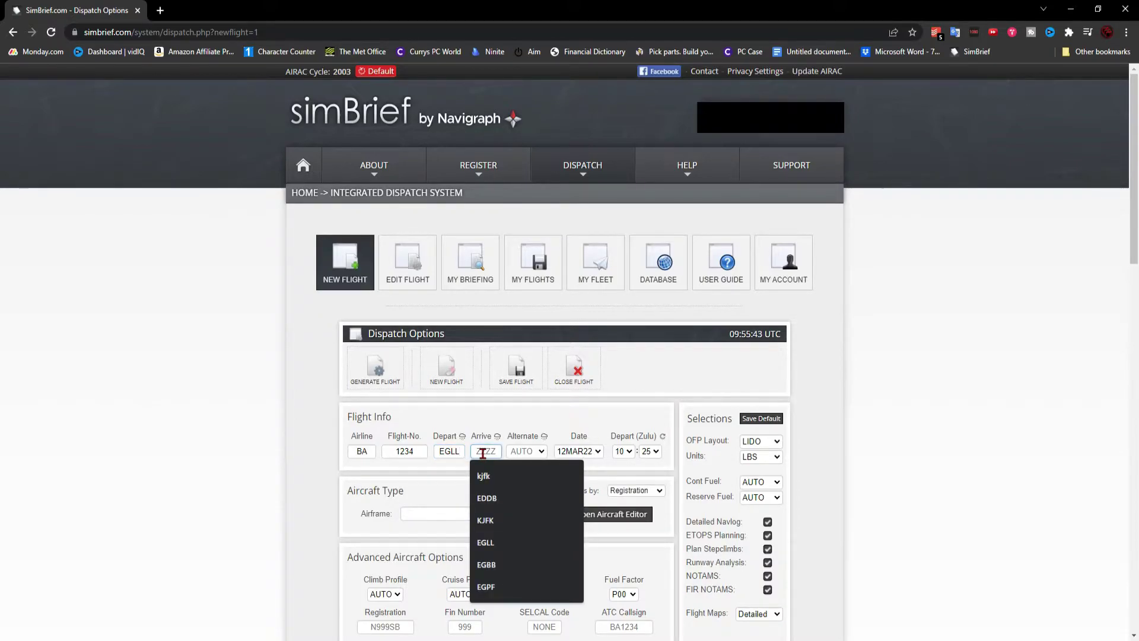
type("KJF")
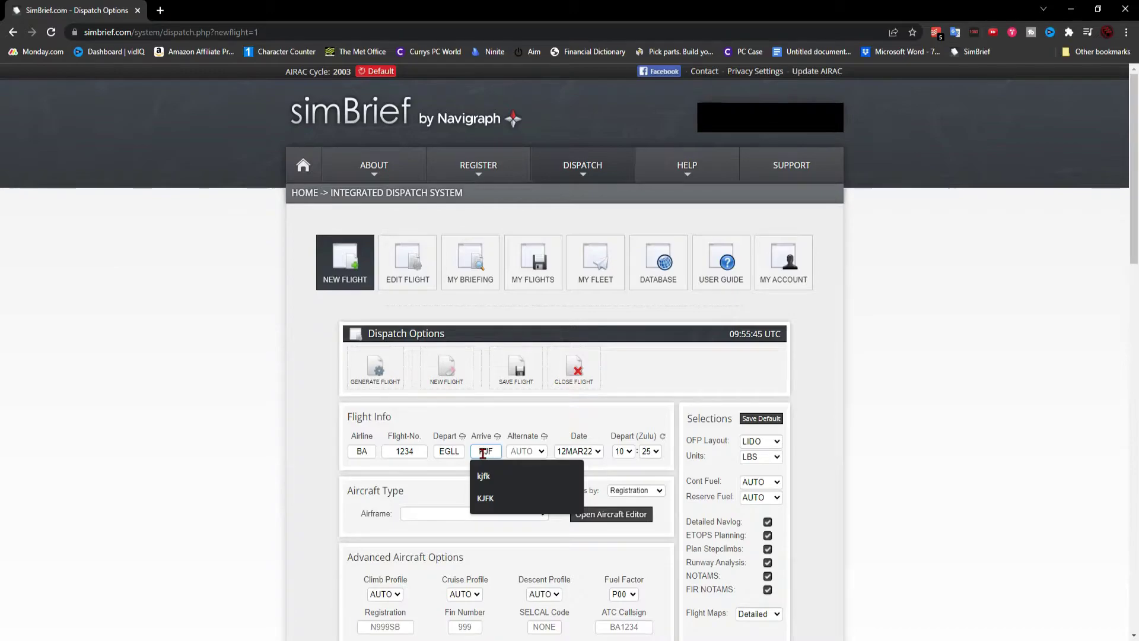
type("K")
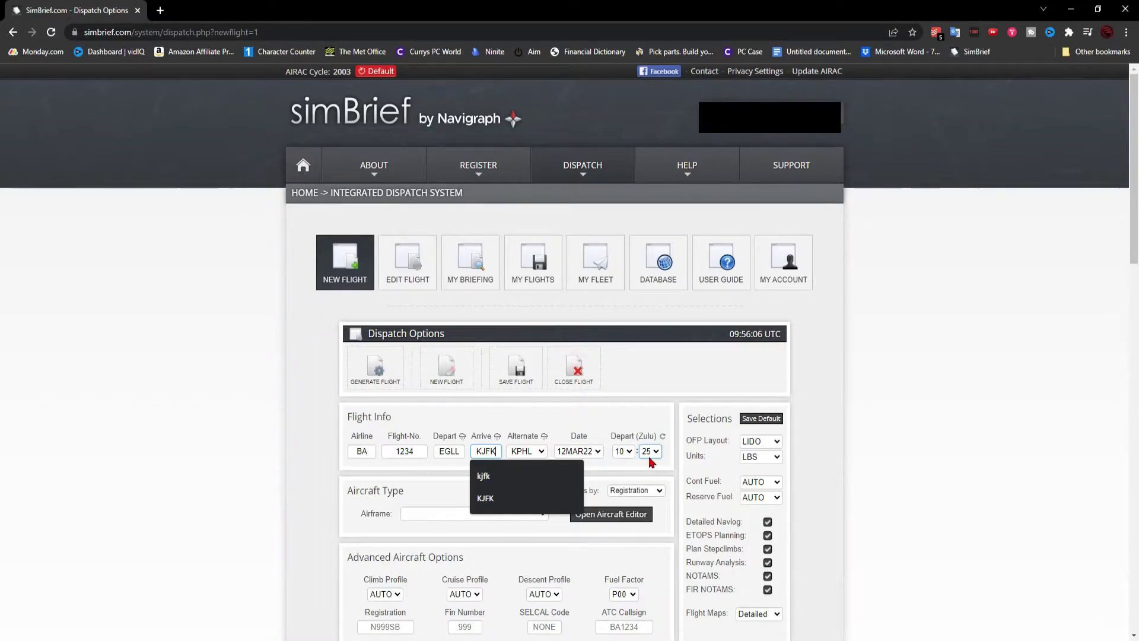
Step: Keep the flight date at 12MAR22 and set departure minutes to 55 for 10:55 Zulu
left_click(594, 452)
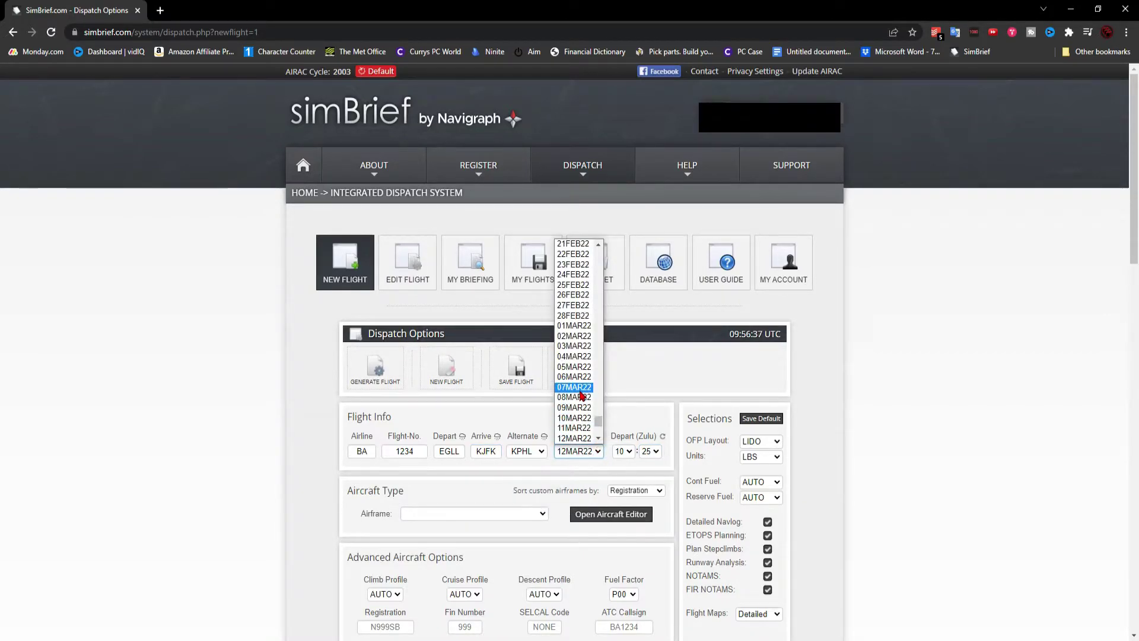
left_click(624, 478)
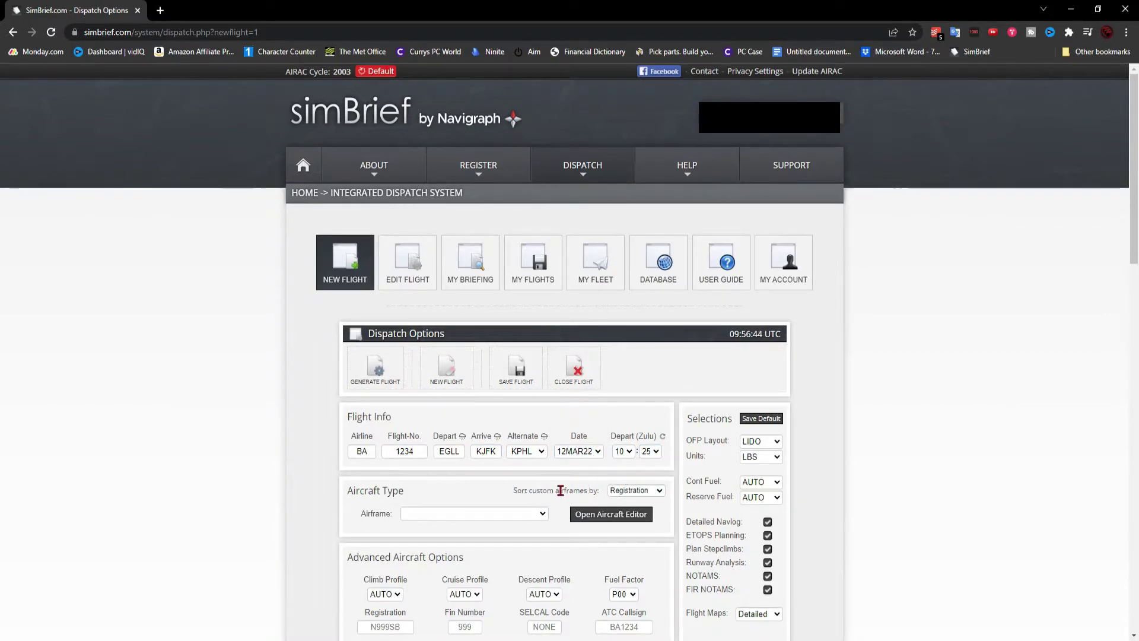
left_click(651, 451)
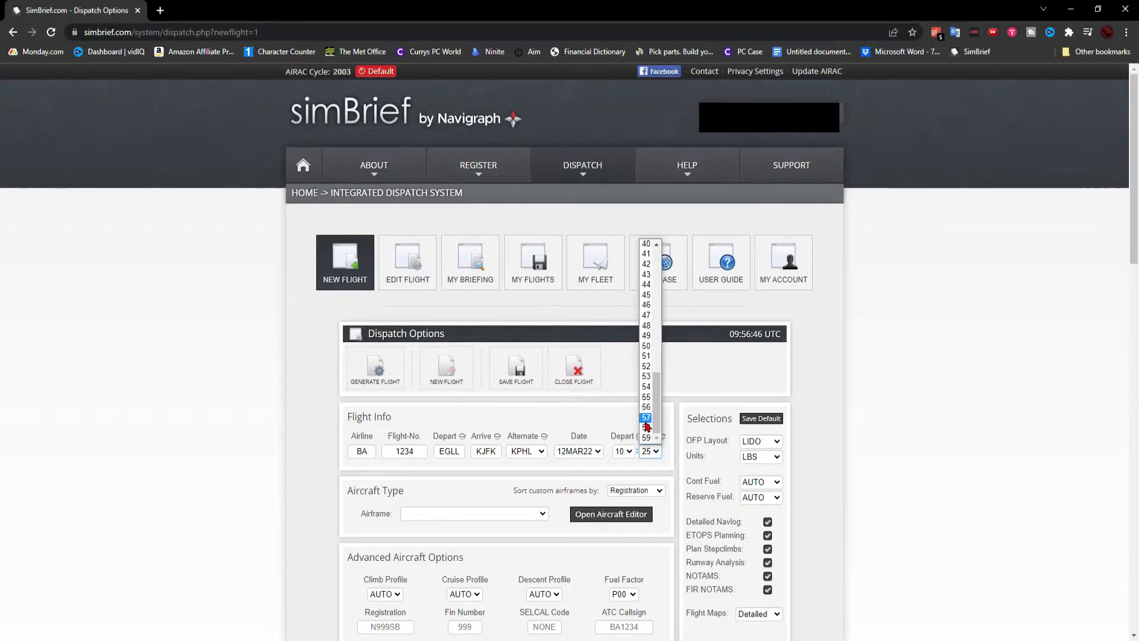
left_click(647, 399)
type("55")
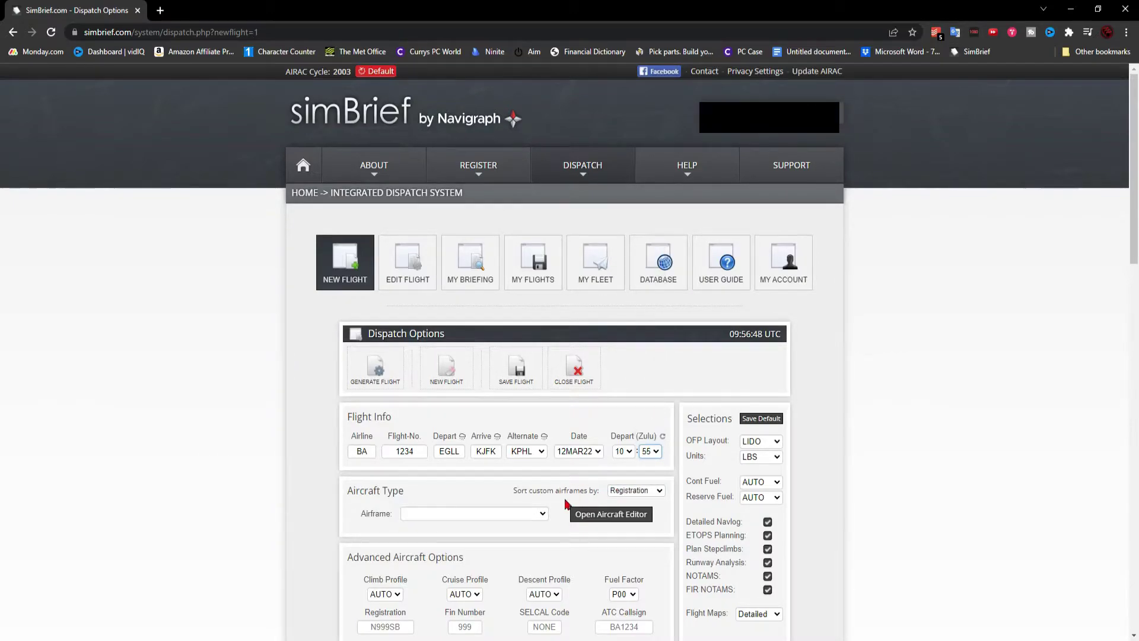
scroll(534, 409, "down", 2)
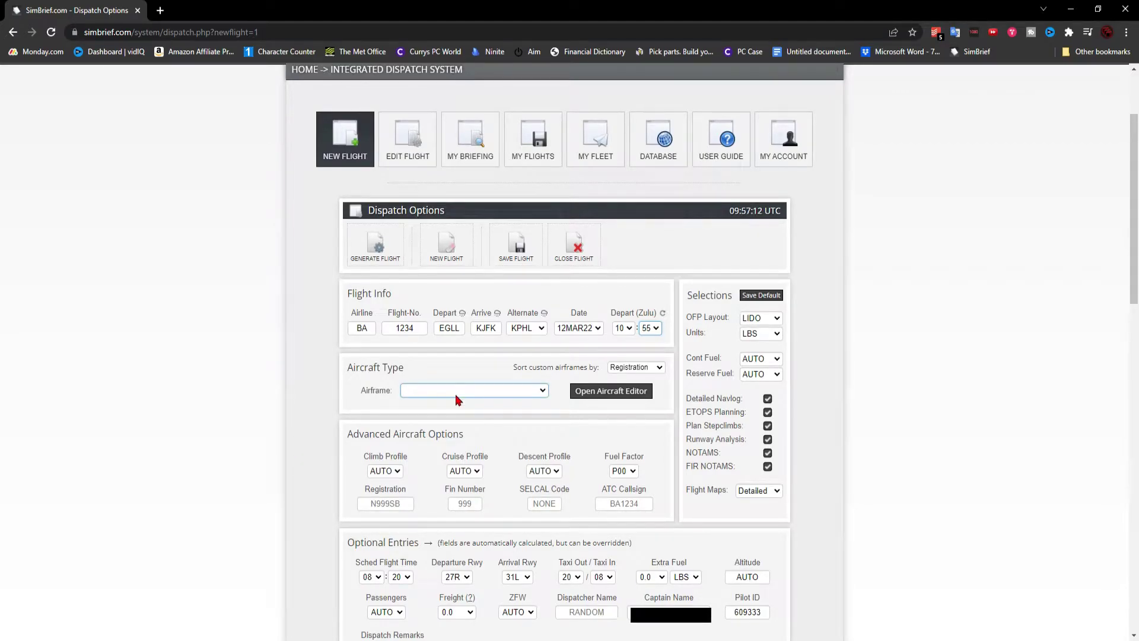
Step: Select the B787-10 as the aircraft type
left_click(454, 396)
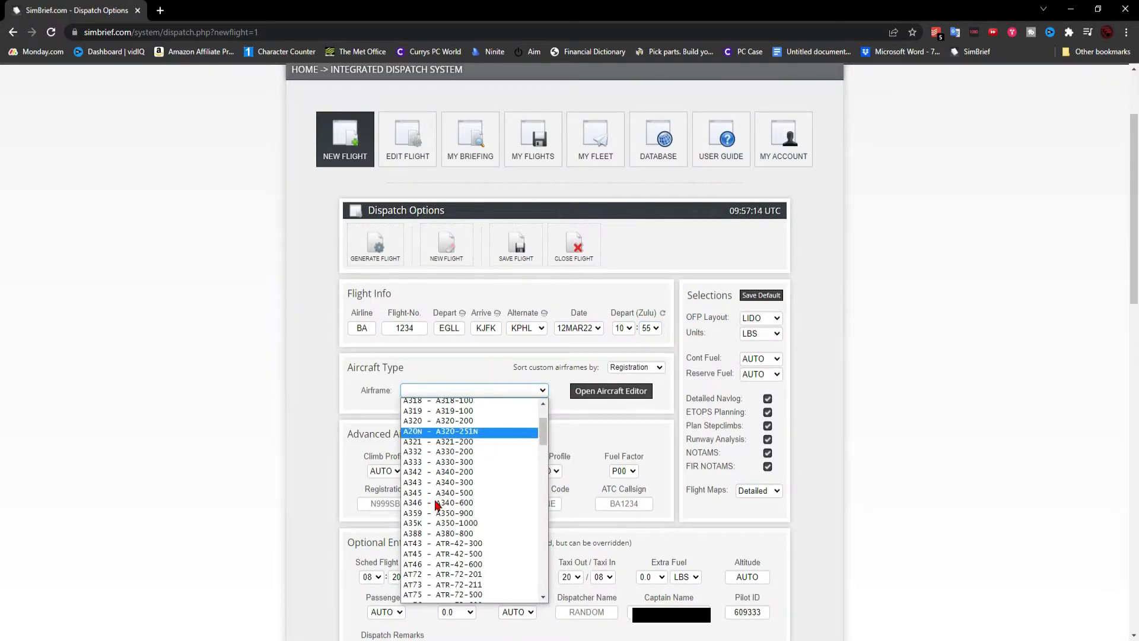
scroll(436, 504, "down", 3)
scroll(436, 505, "down", 6)
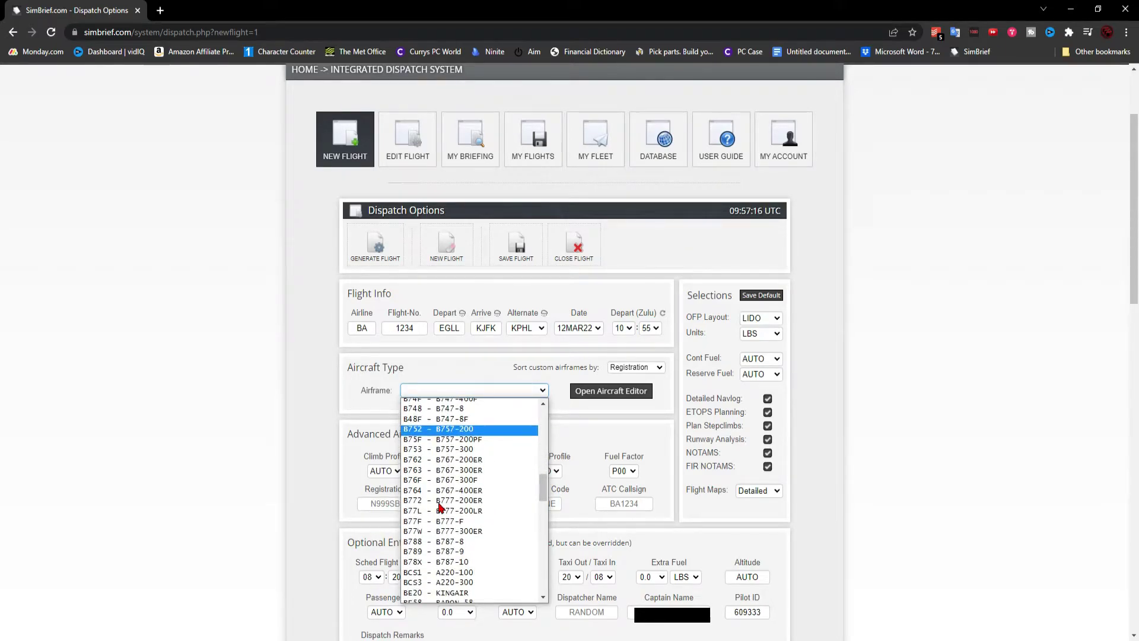
left_click(451, 481)
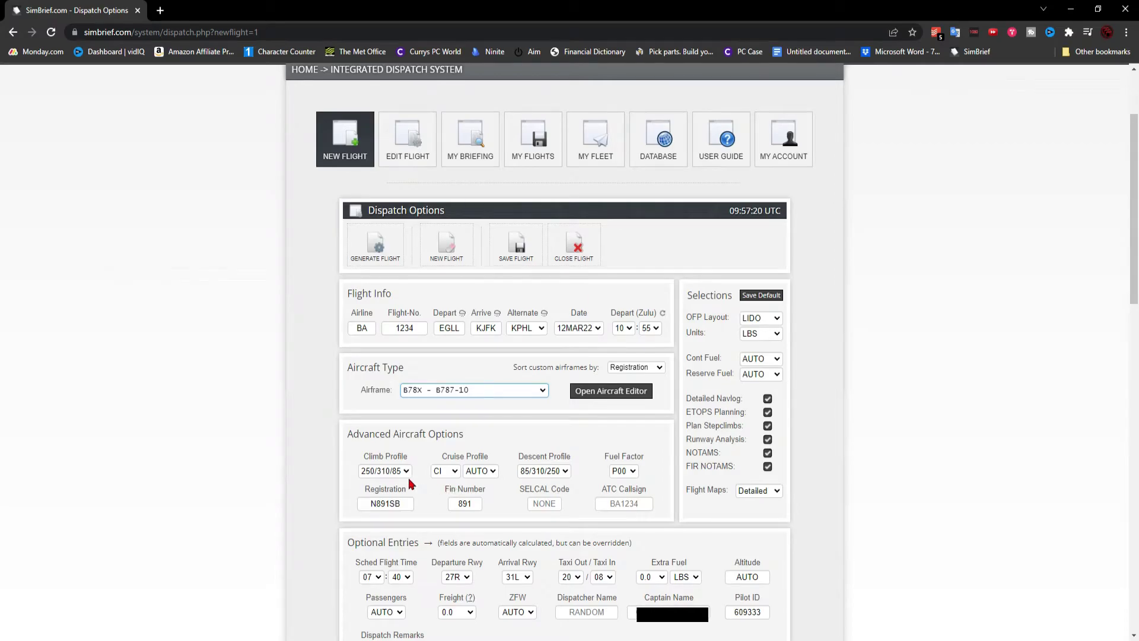
Step: Scroll through the Dispatch Options to check that the route is validated
scroll(373, 483, "down", 1)
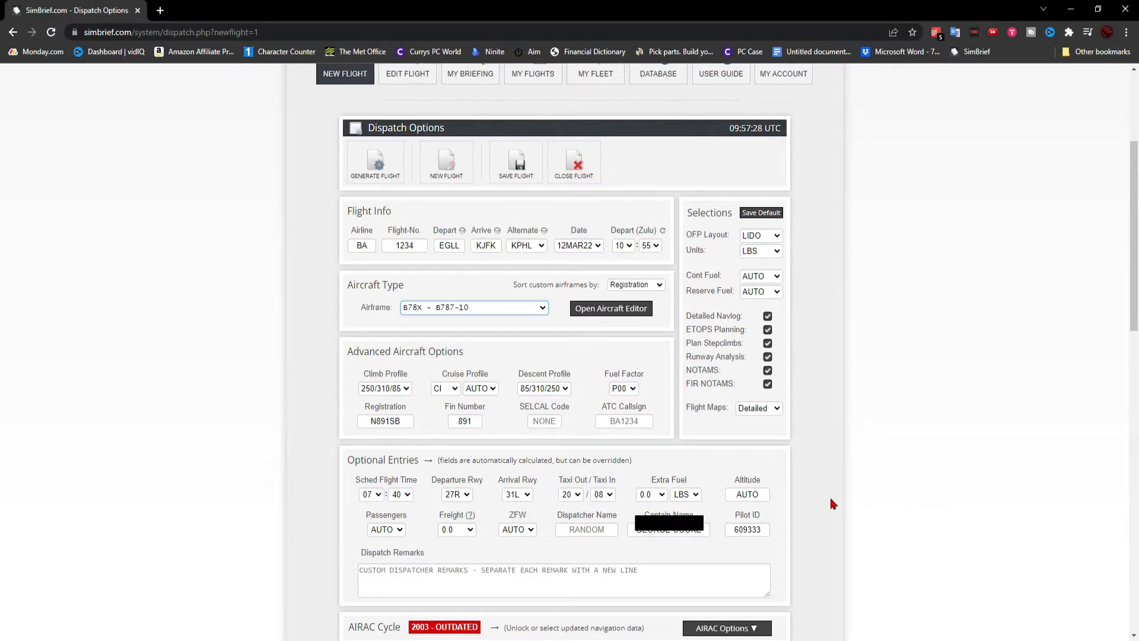
scroll(830, 492, "down", 2)
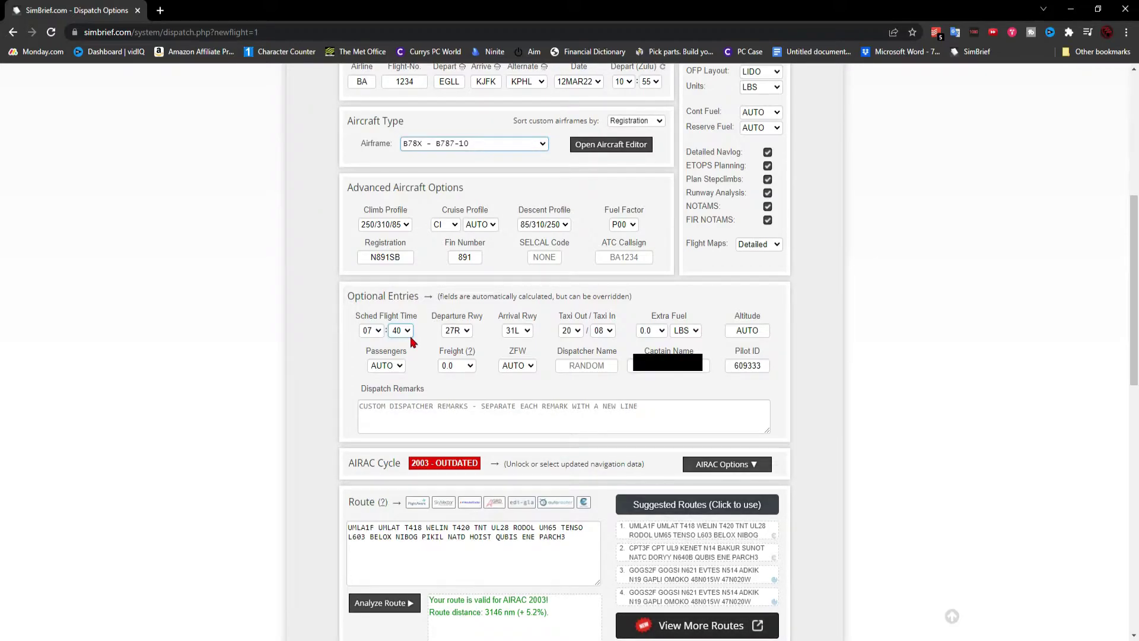
scroll(916, 489, "down", 8)
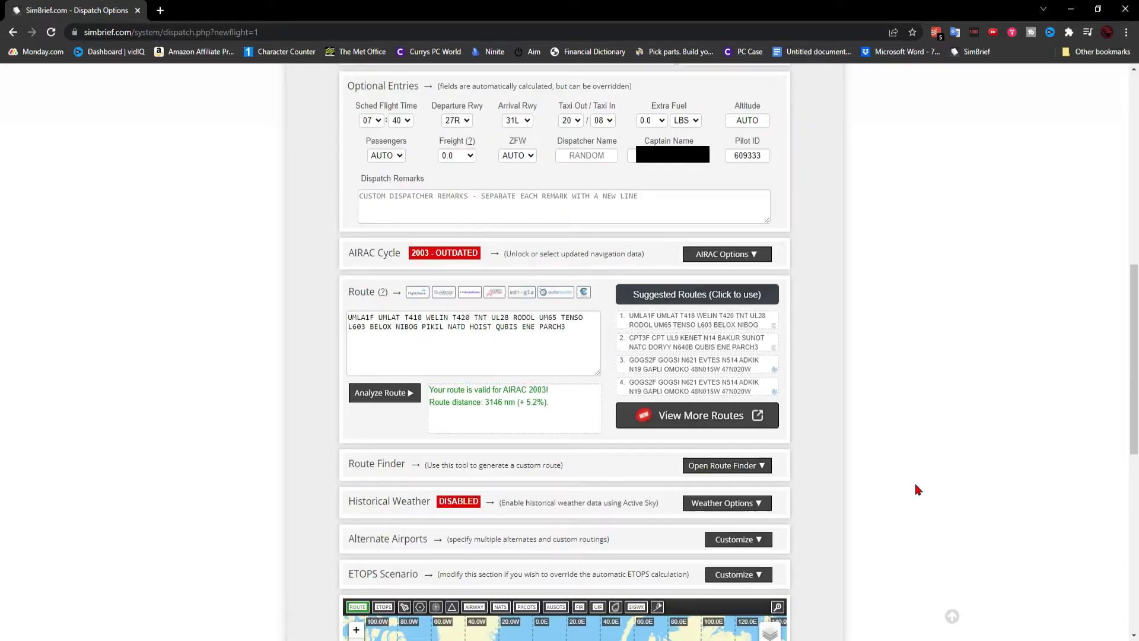
scroll(917, 492, "up", 14)
Step: Generate the BA1234 flight plan, replacing earlier plans, to show the Dispatch Output briefing
left_click(388, 364)
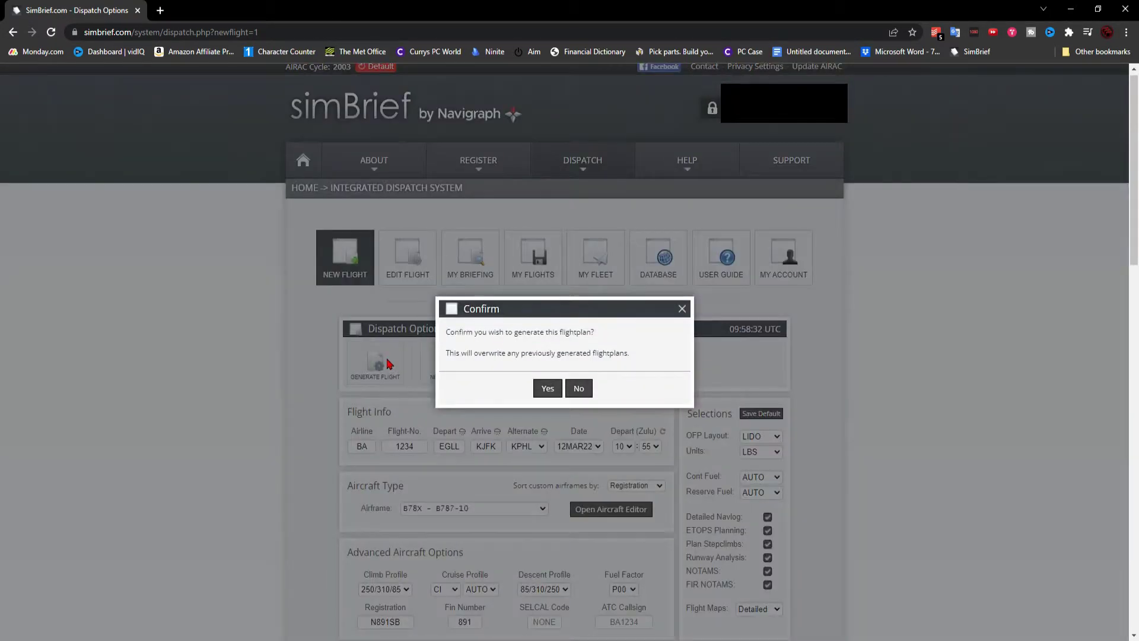
left_click(545, 389)
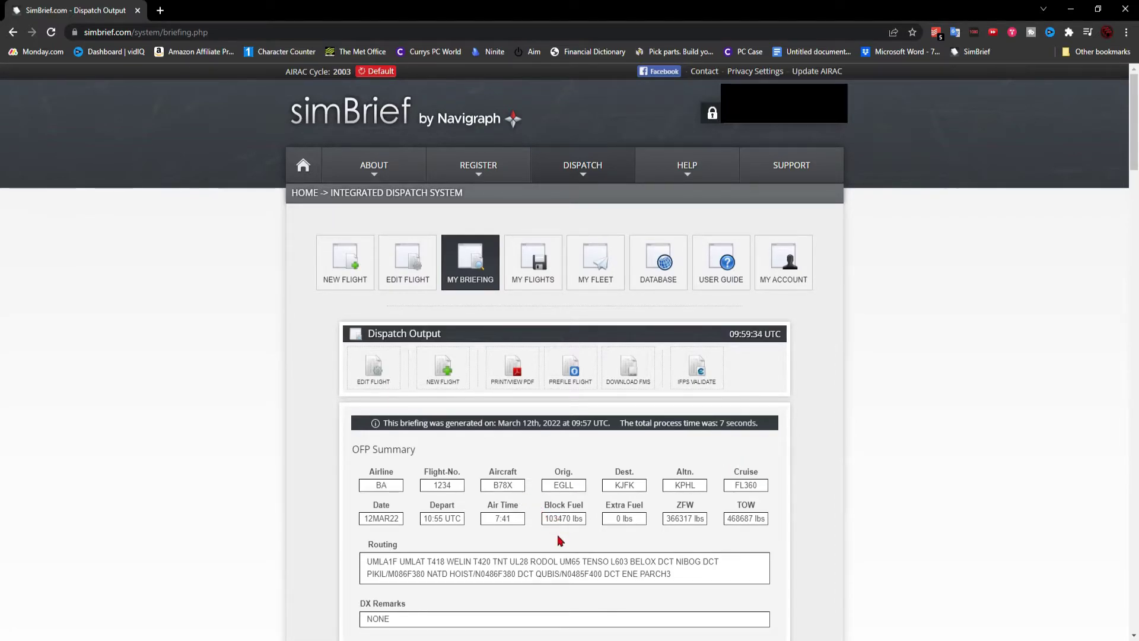
scroll(870, 506, "down", 8)
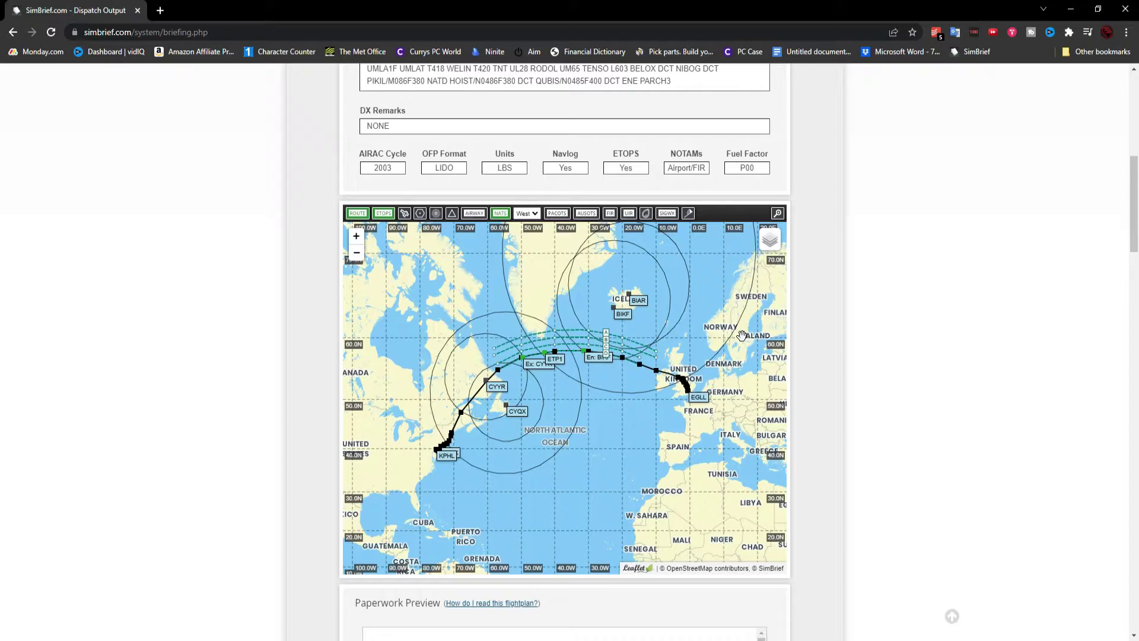
scroll(685, 395, "up", 10)
scroll(675, 434, "down", 5)
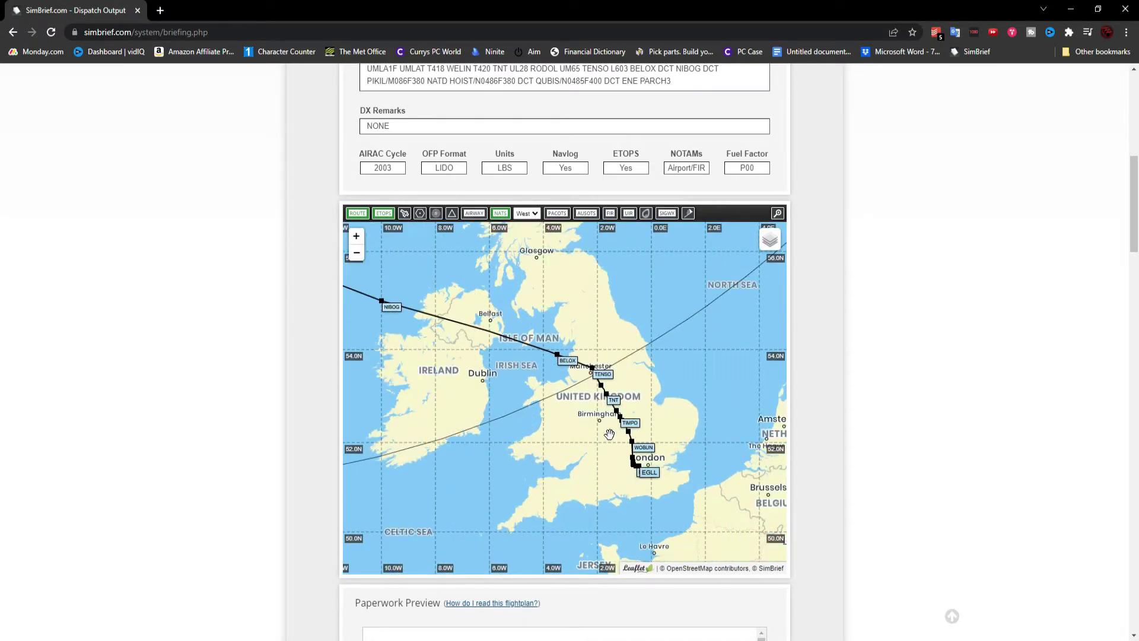
scroll(1044, 456, "down", 7)
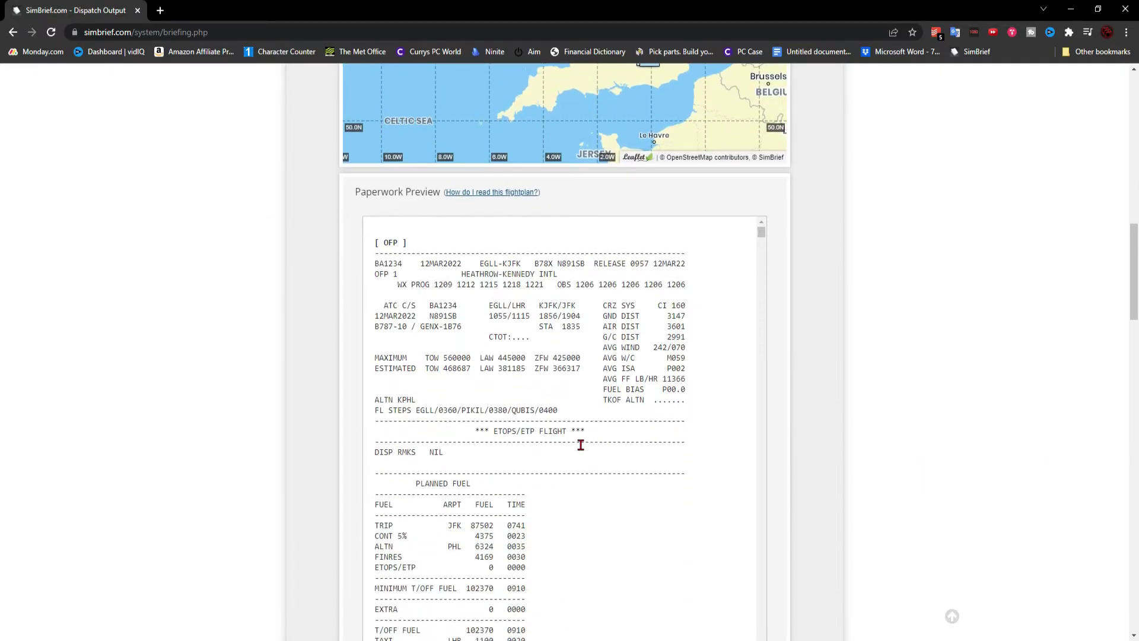
scroll(581, 449, "down", 3)
scroll(581, 449, "down", 4)
scroll(985, 430, "down", 1)
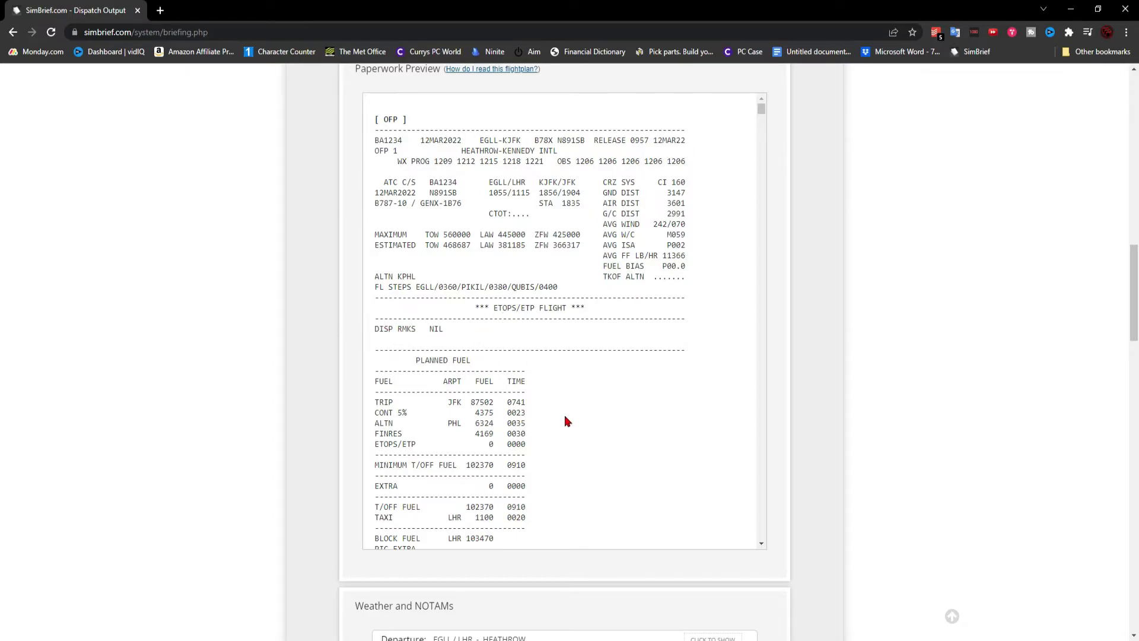
scroll(568, 419, "down", 3)
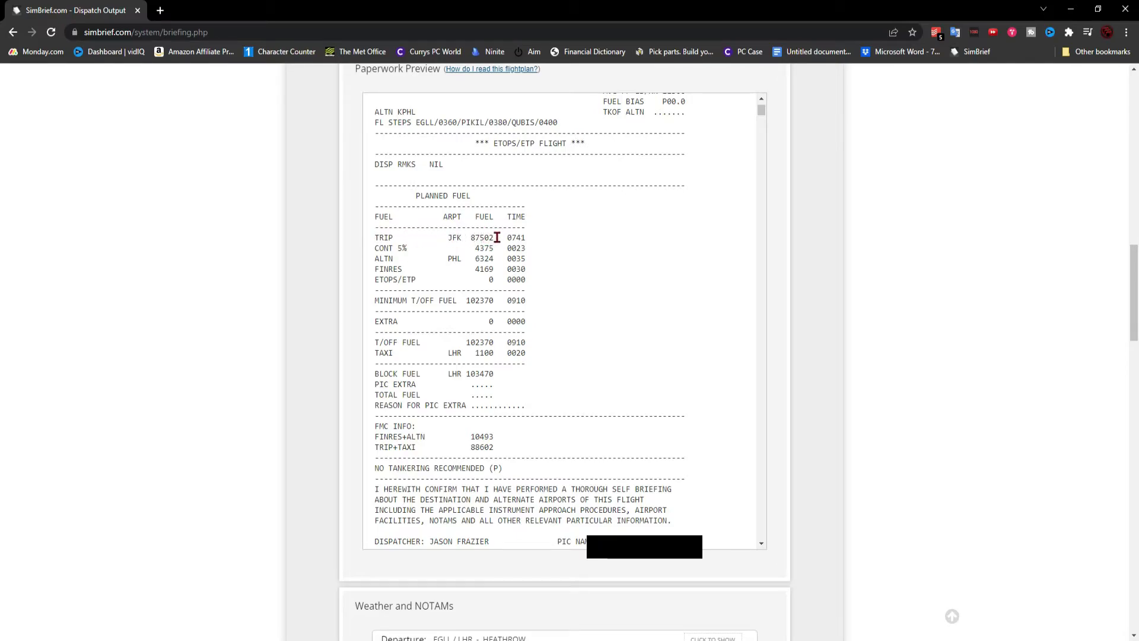
scroll(687, 445, "down", 2)
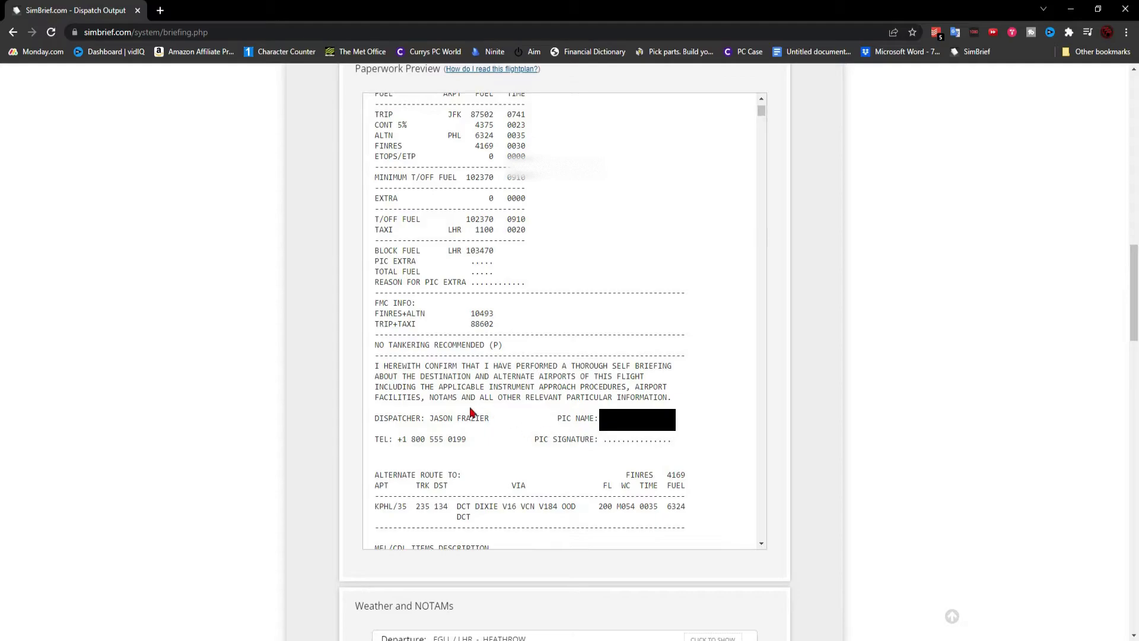
scroll(472, 412, "down", 5)
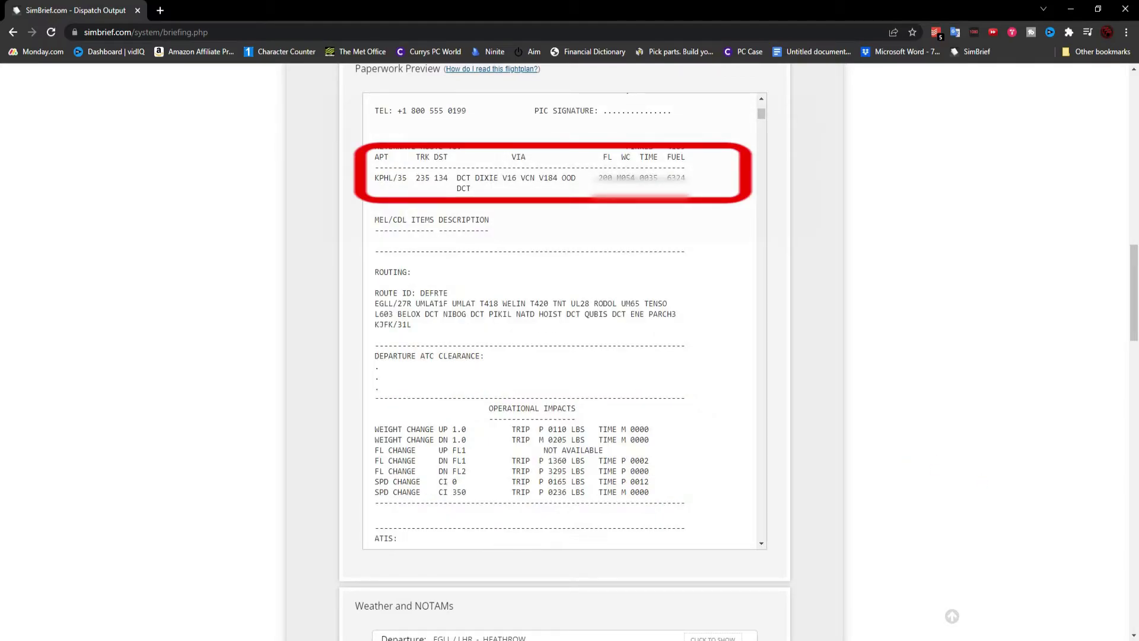
scroll(460, 374, "up", 2)
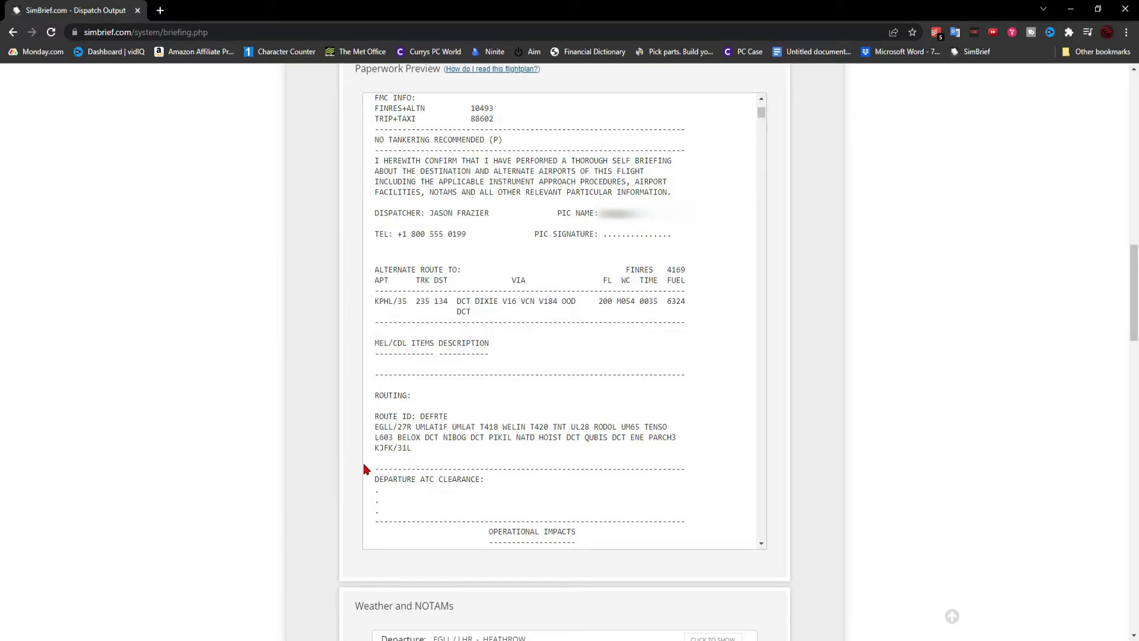
scroll(484, 455, "down", 4)
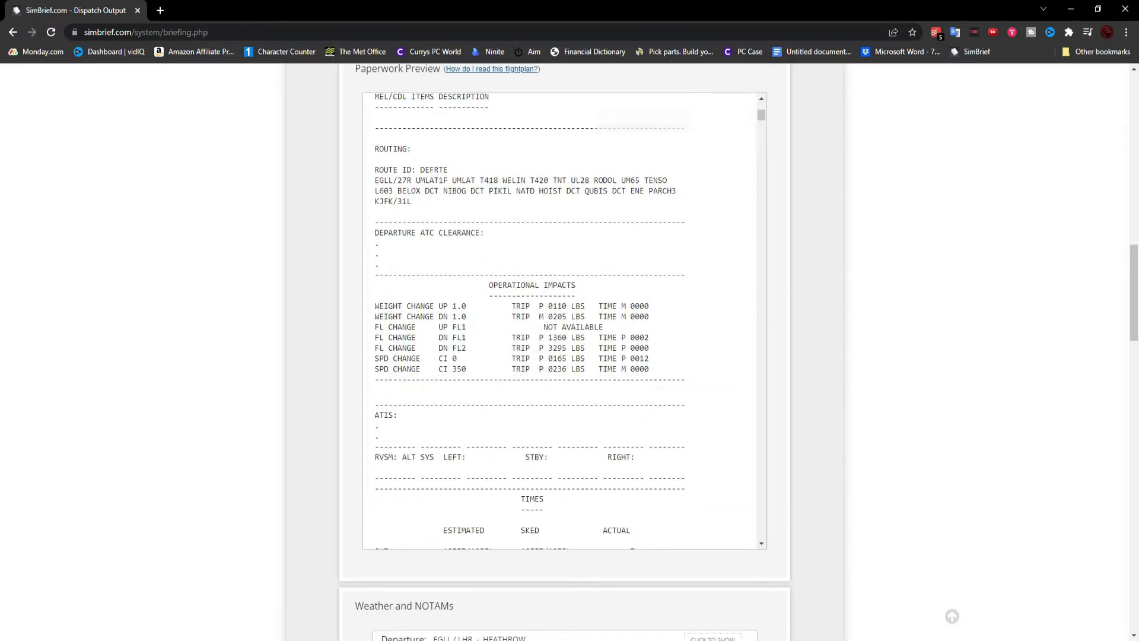
scroll(615, 313, "down", 3)
scroll(617, 313, "up", 4)
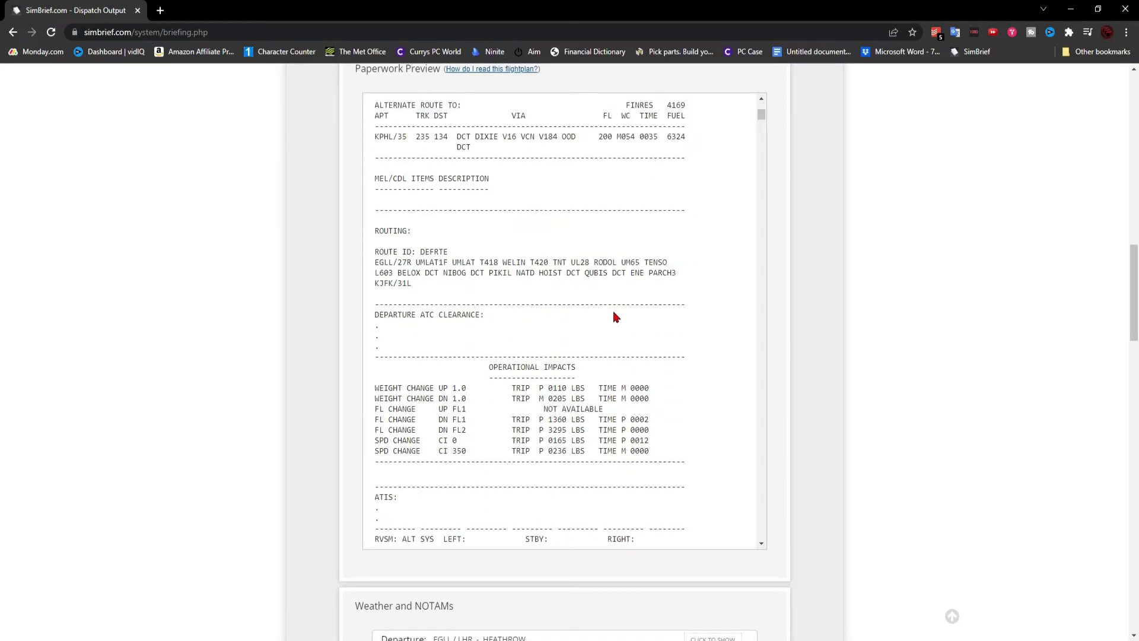
scroll(616, 317, "down", 5)
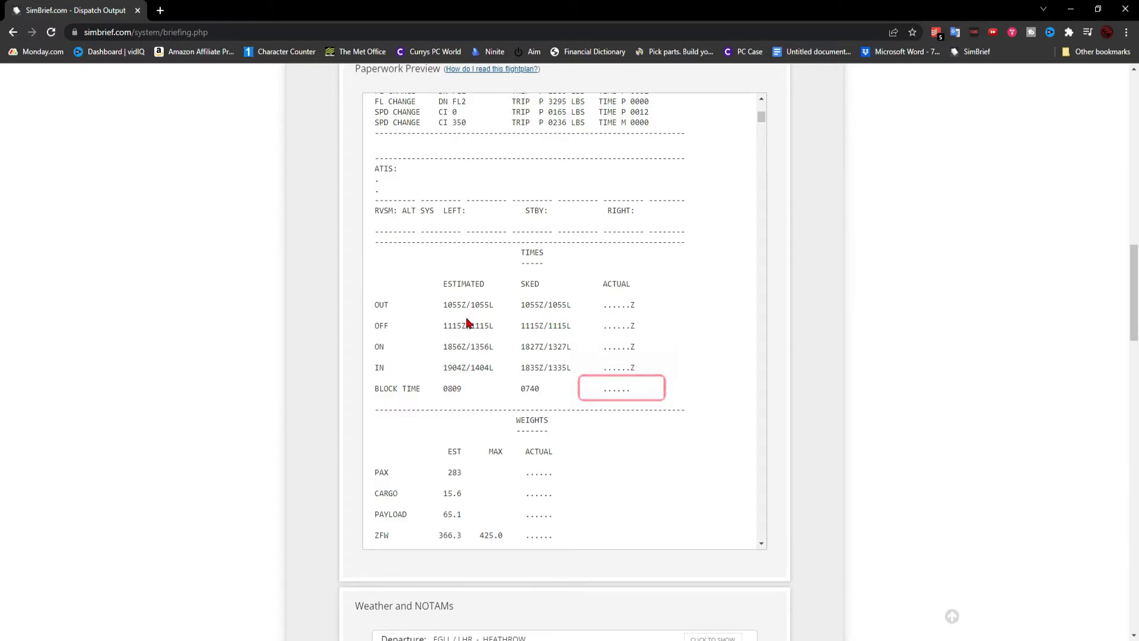
scroll(525, 488, "up", 1)
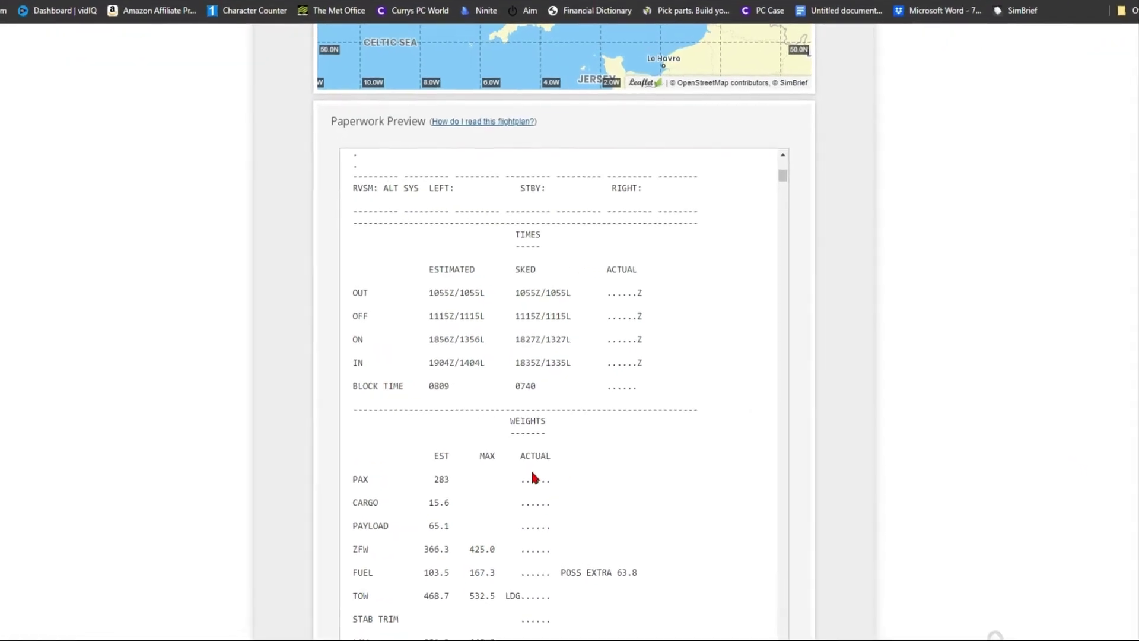
scroll(532, 475, "down", 8)
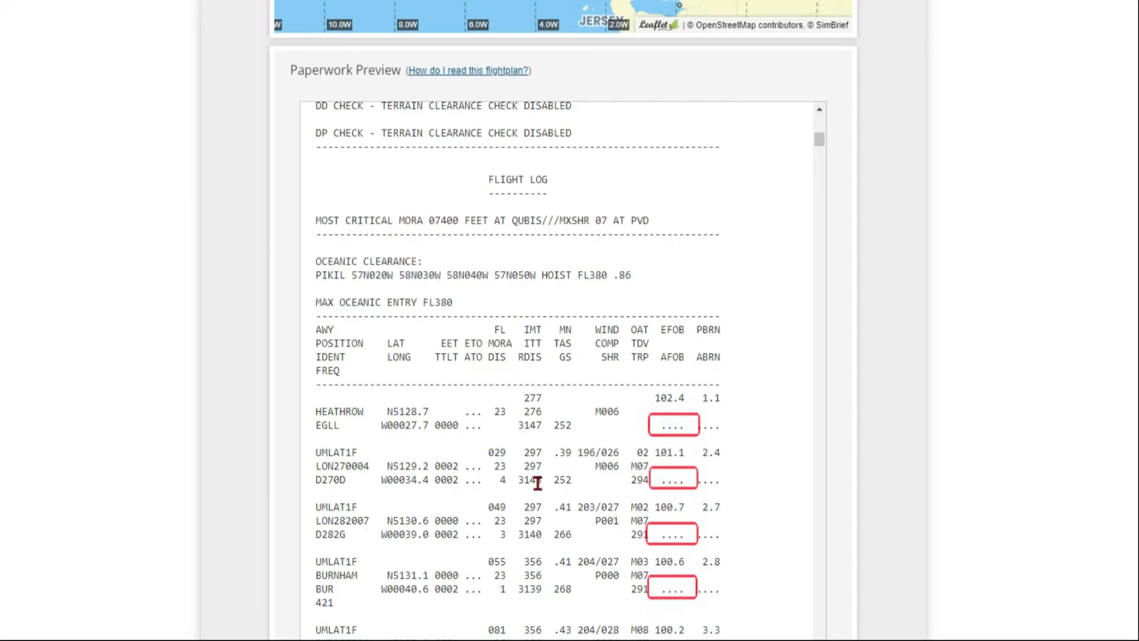
scroll(537, 479, "down", 20)
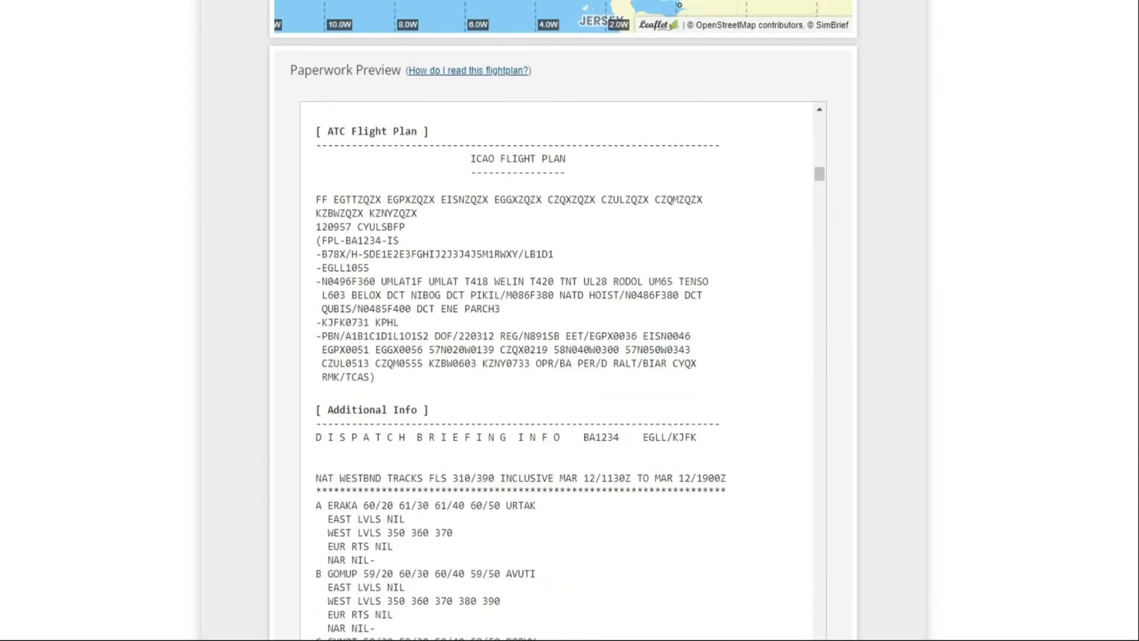
left_click_drag(820, 184, 817, 629)
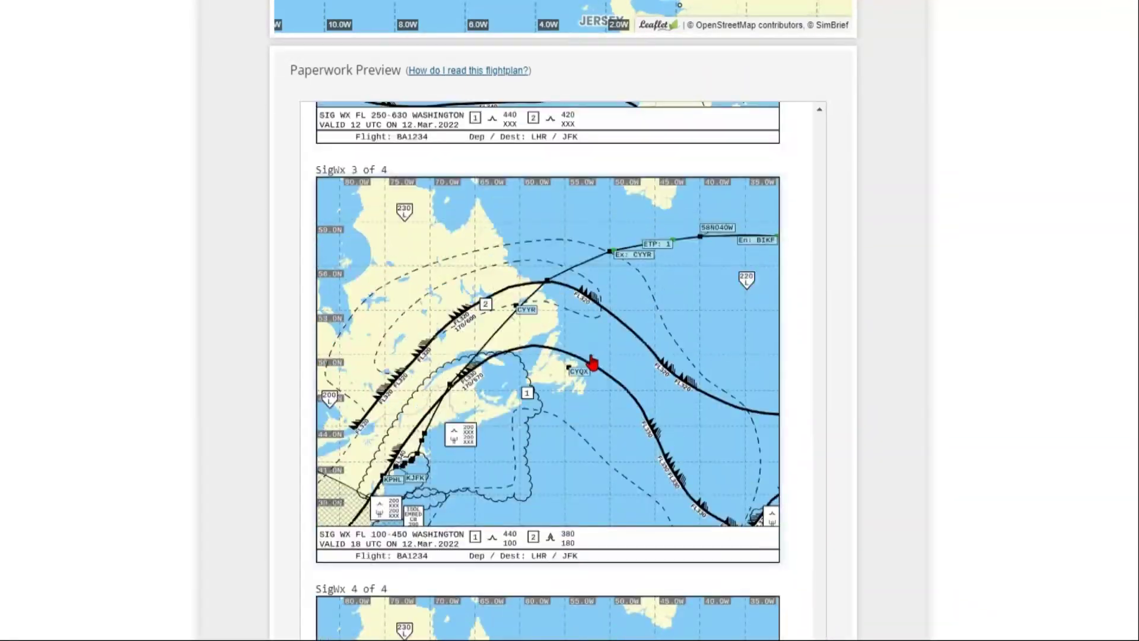